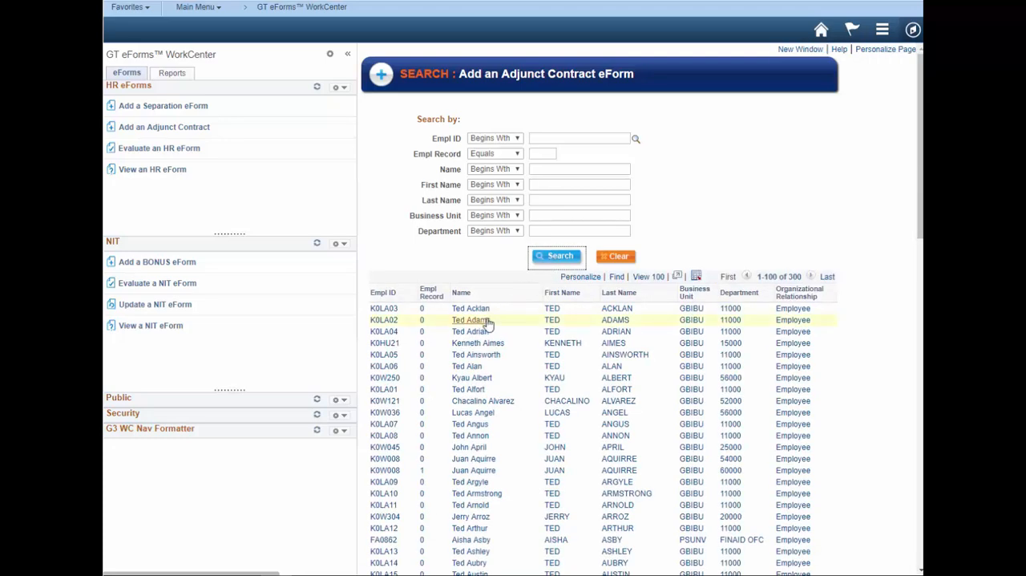
# - Open the adjunct contract form for the third employee in the search results and collapse the WorkCenter navigation pane
pyautogui.click(481, 331)
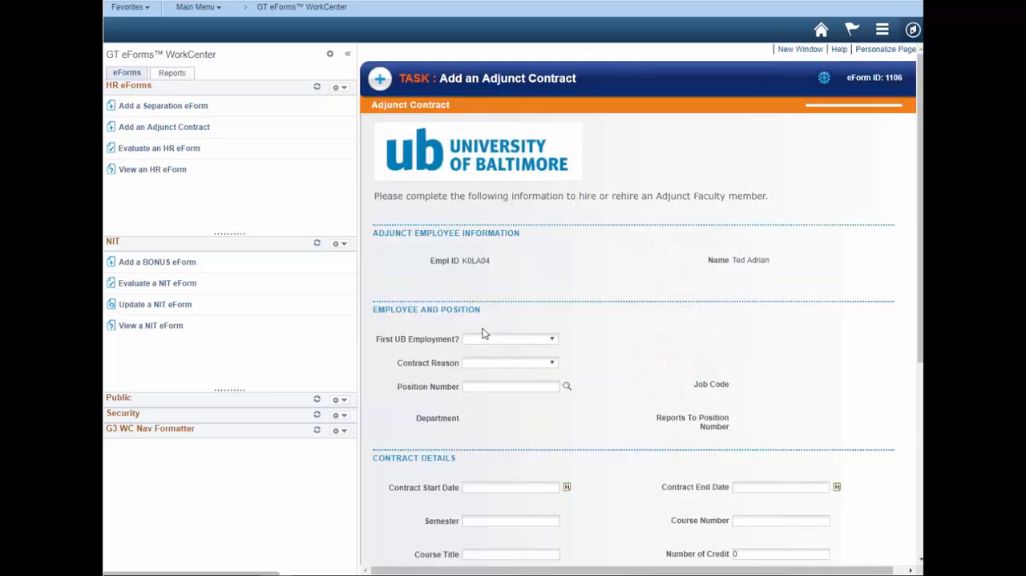
pyautogui.click(347, 55)
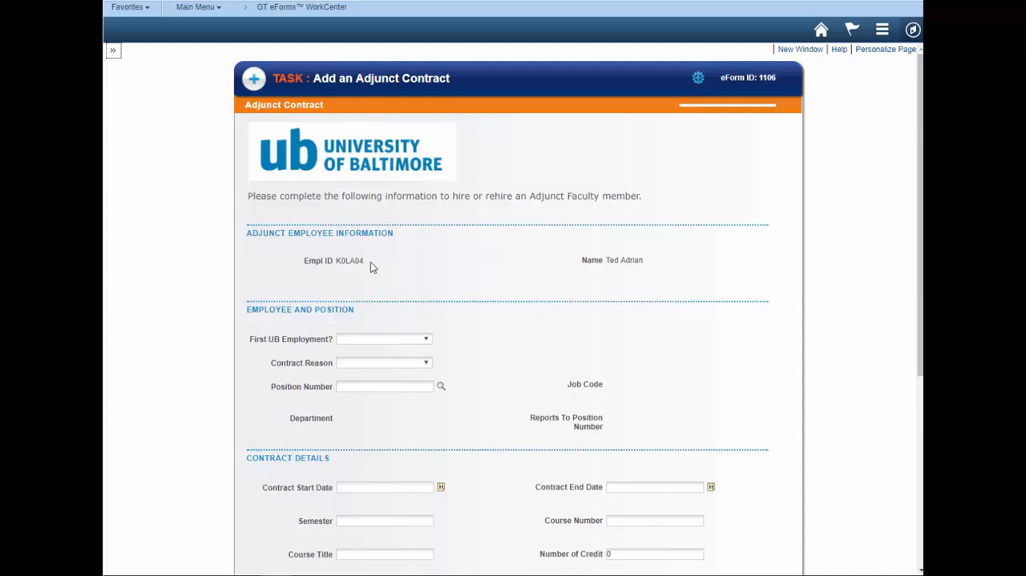
# - Answer No to both First UB Employment and Current Regular UB Employee, and set the Contract Reason to New Contract
pyautogui.click(427, 339)
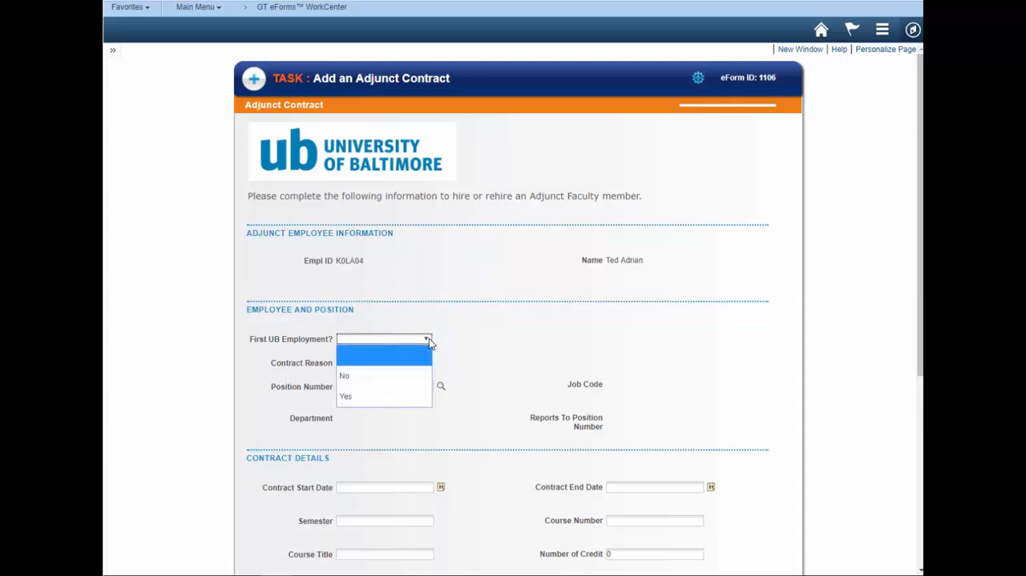
pyautogui.click(412, 375)
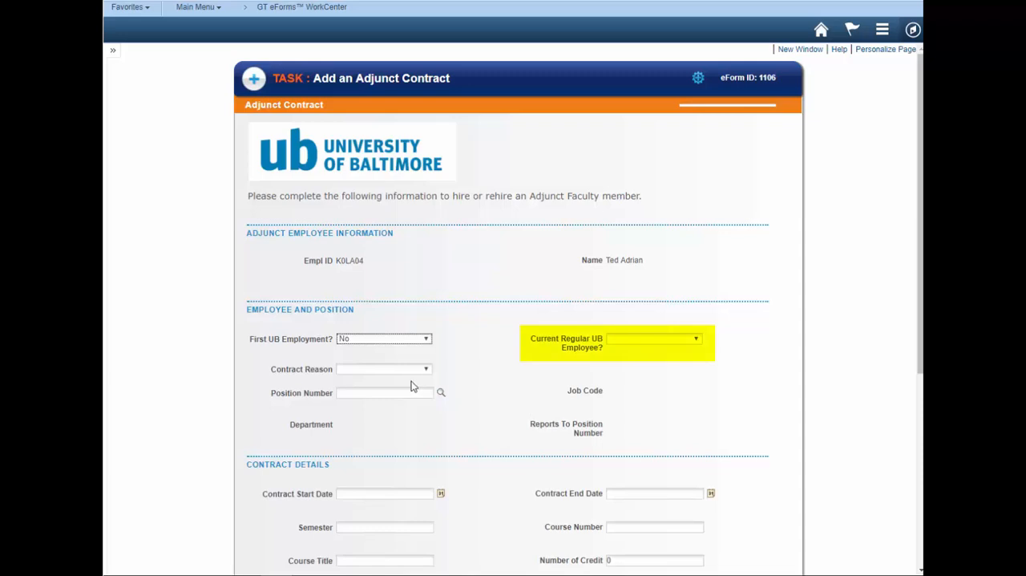
pyautogui.click(694, 344)
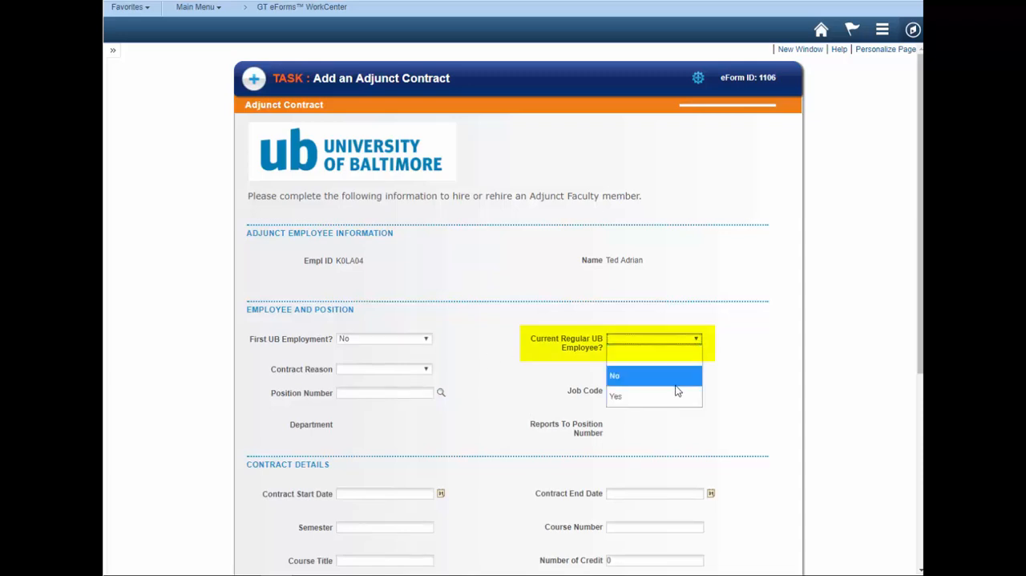
pyautogui.click(677, 387)
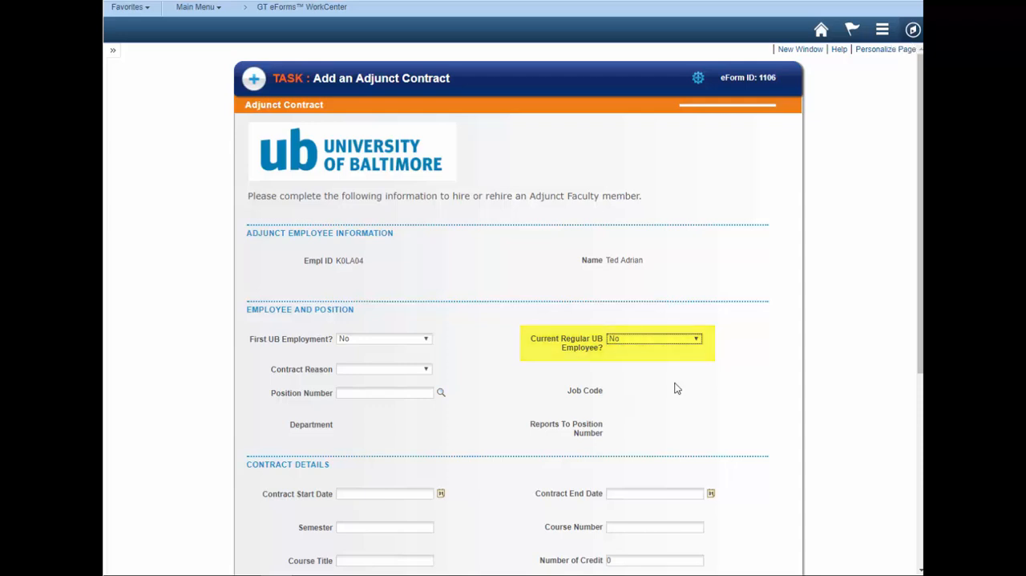
pyautogui.click(432, 369)
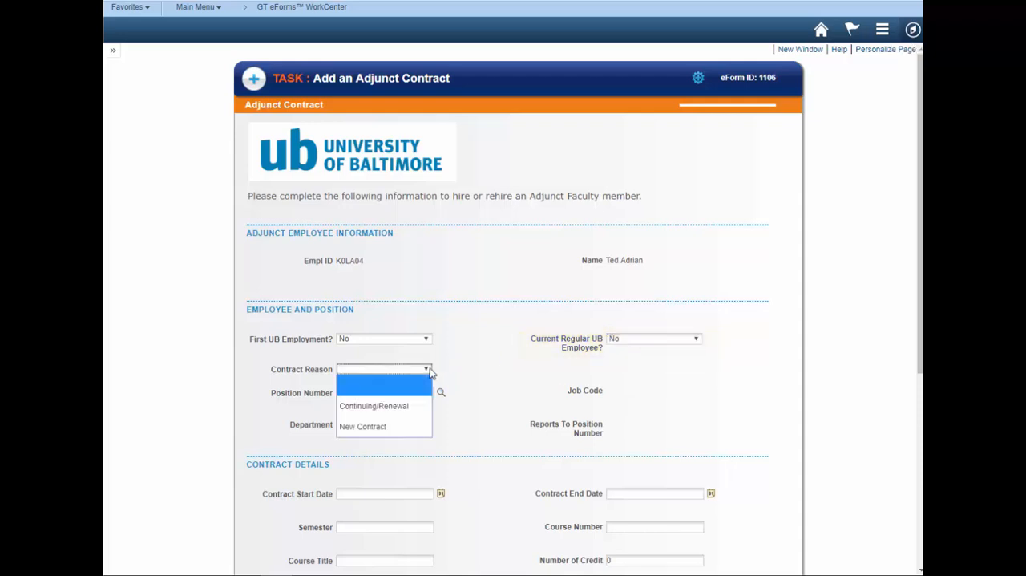
pyautogui.click(409, 425)
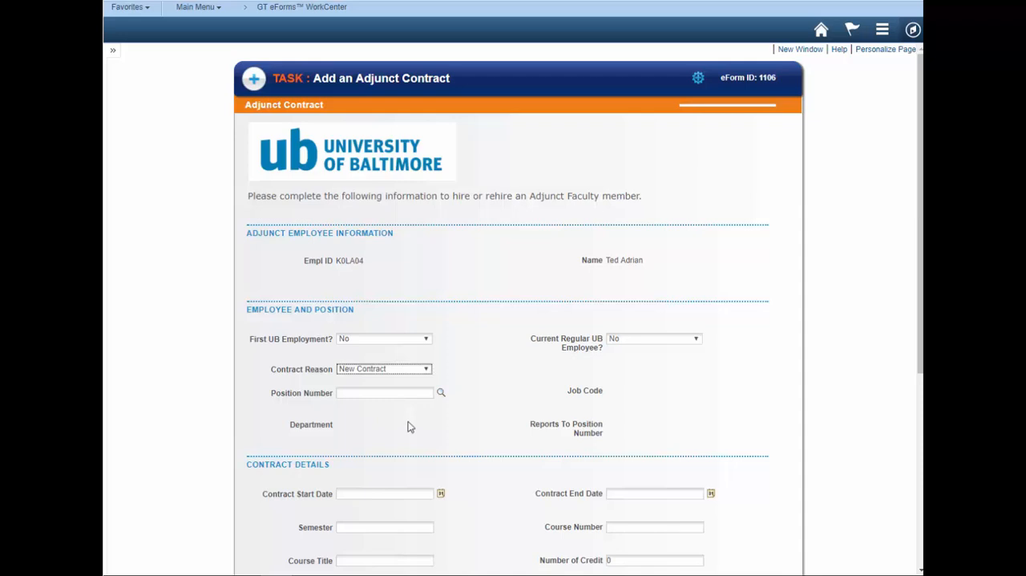
# - Look up positions whose description begins with "budget" and choose Budget Analyst position 19000053
pyautogui.click(441, 393)
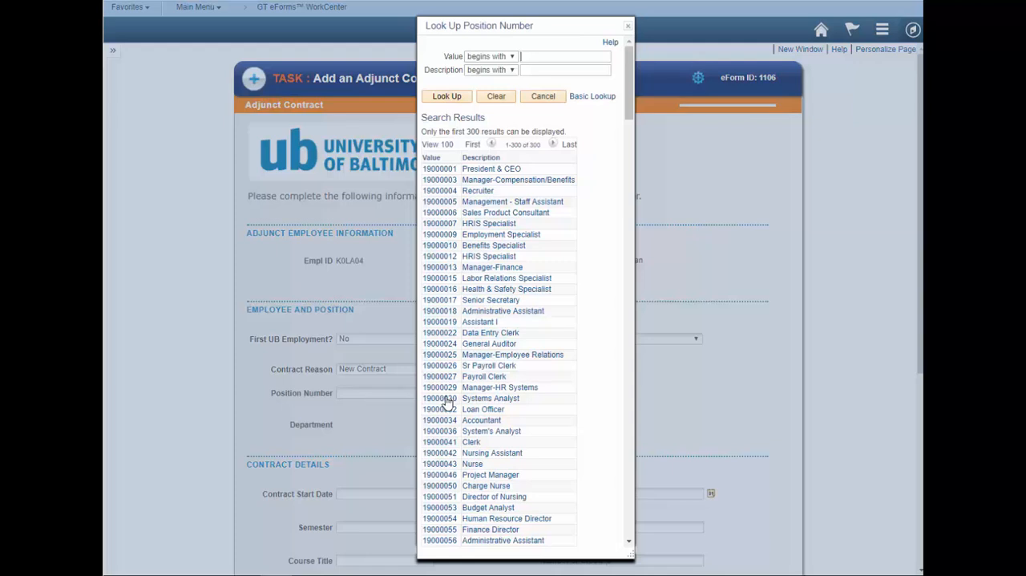
pyautogui.click(538, 71)
pyautogui.write('budget')
pyautogui.press('Return')
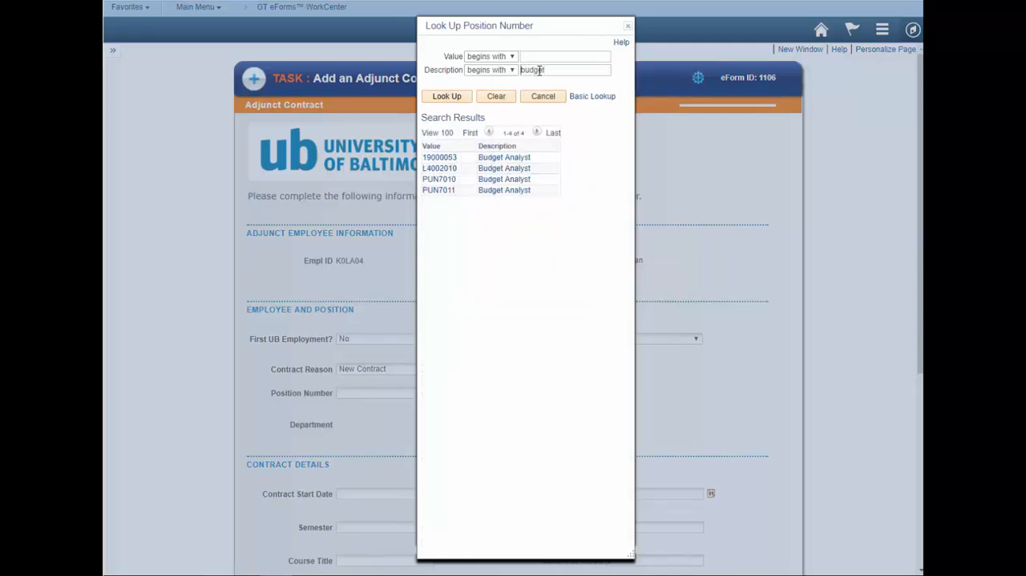
pyautogui.click(497, 161)
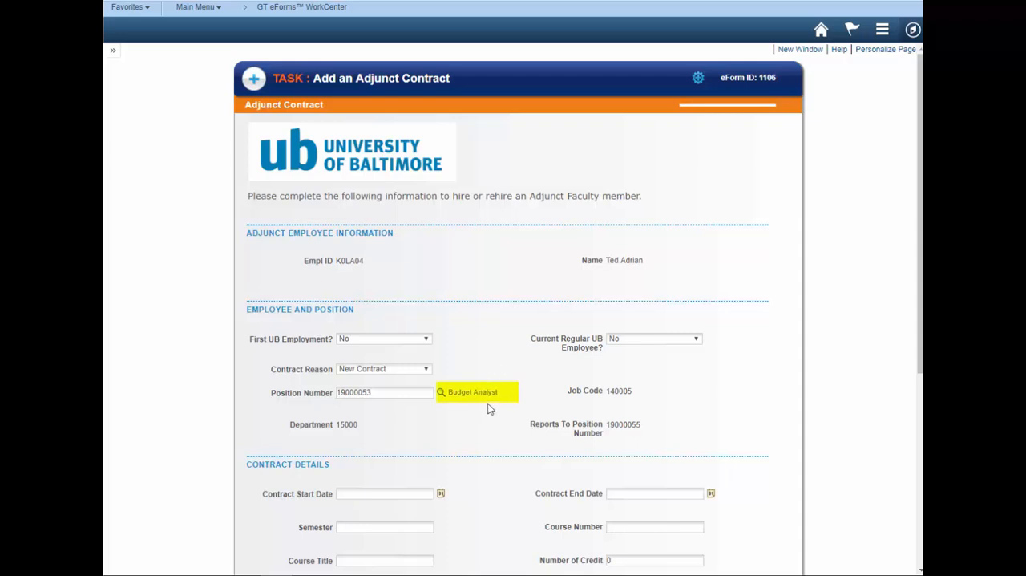
# - Set the Contract Start Date to 08/21/2017 using the calendar
pyautogui.scroll(-3, 494, 420)
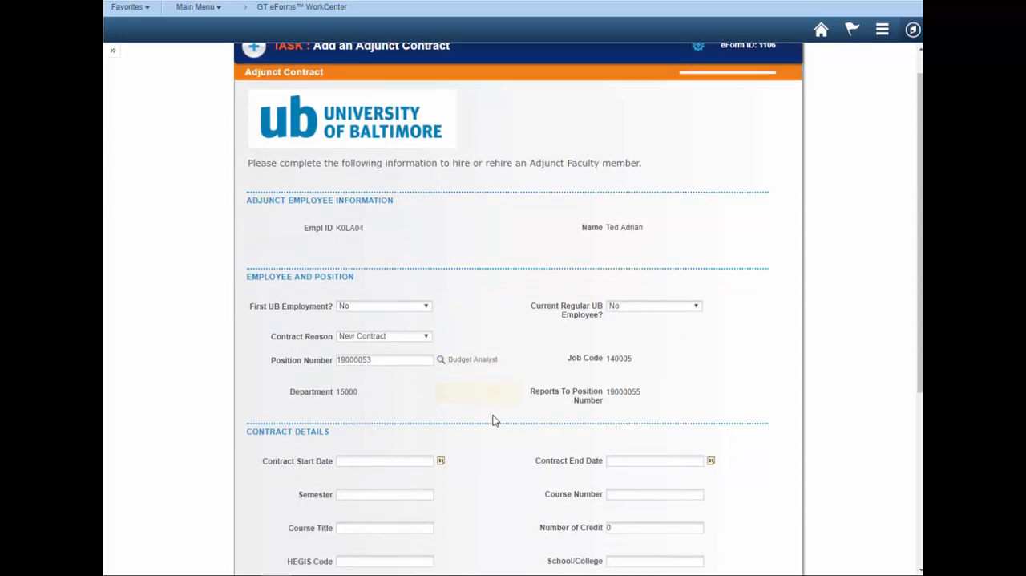
pyautogui.click(441, 366)
pyautogui.click(477, 390)
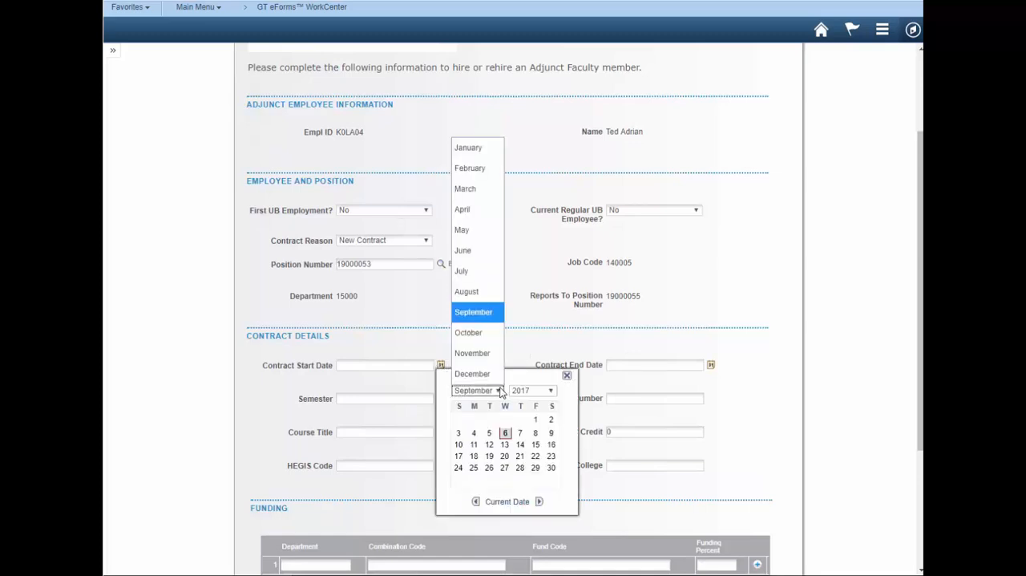
pyautogui.click(472, 293)
pyautogui.click(474, 455)
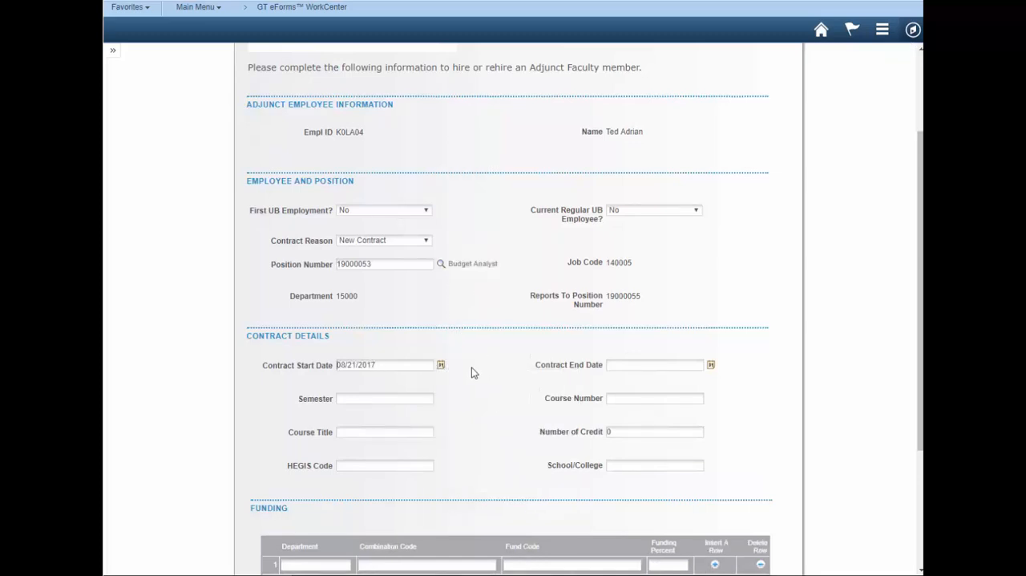
# - Set the Contract End Date to 01/12/2018 using the calendar
pyautogui.click(710, 365)
pyautogui.click(747, 390)
pyautogui.click(731, 146)
pyautogui.click(810, 392)
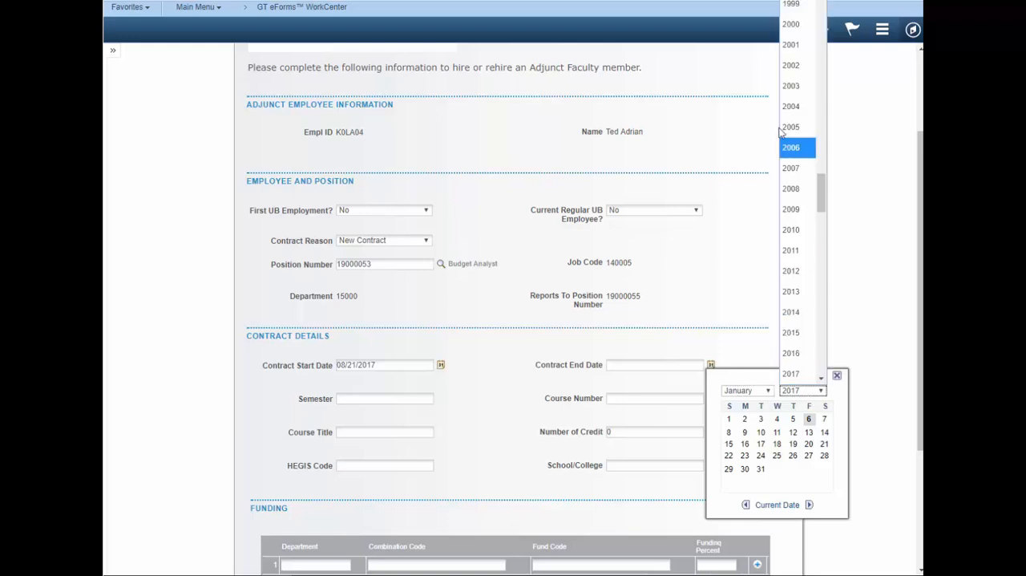
pyautogui.click(798, 308)
pyautogui.click(810, 432)
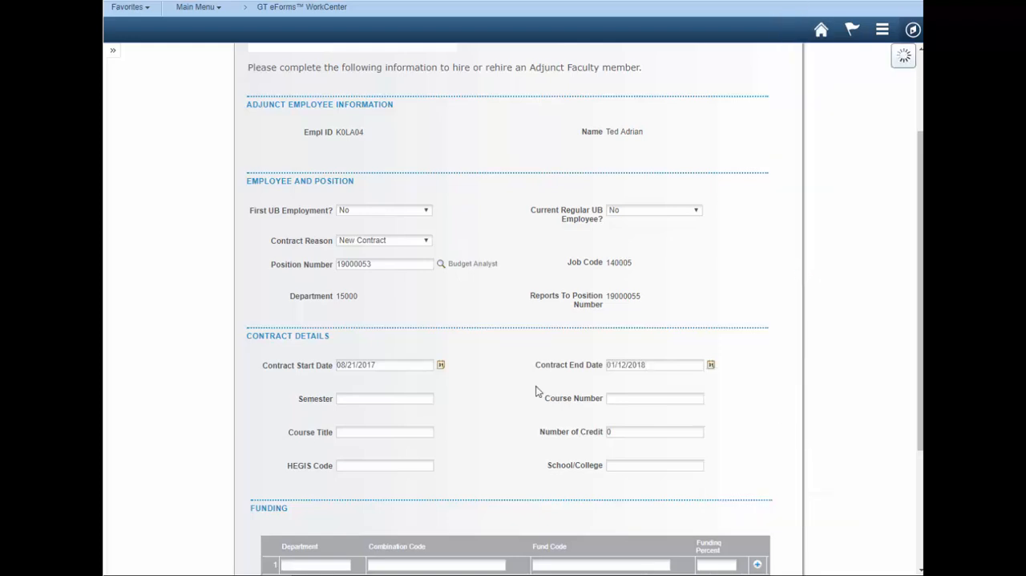
# - Enter Fall as the Semester and 1000032 as the Course Number in the contract details
pyautogui.click(431, 398)
pyautogui.write('Fall')
pyautogui.press('Tab')
pyautogui.write('1')
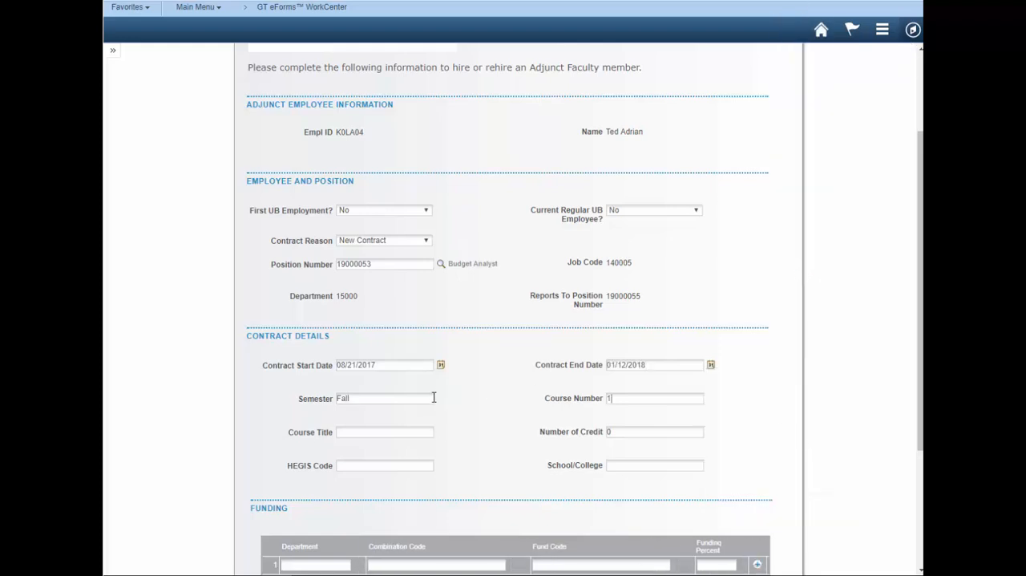
pyautogui.write('000032Intro to Finance')
# - Fill in the Course Title as Intro to Finance, the School/College as Business and the Number of Credit as 3
pyautogui.press('Tab')
pyautogui.press('Tab')
pyautogui.press('Tab')
pyautogui.write('Business')
pyautogui.click(608, 432)
pyautogui.write('3')
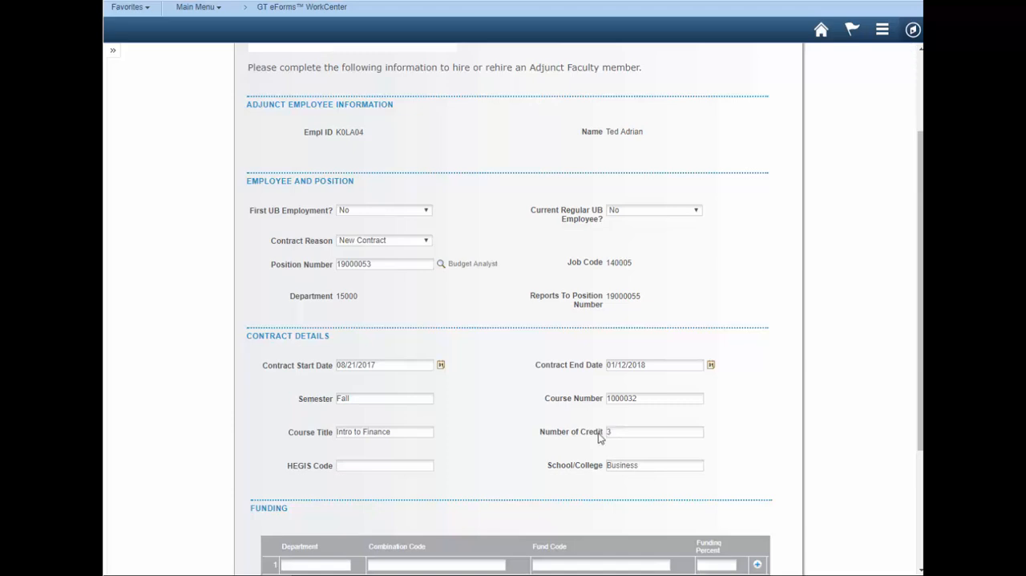
pyautogui.press('Tab')
# - Fill the first funding row with Department 7778342, Combination Code 871255, Fund Code 4901 and Funding Percent 50
pyautogui.scroll(-3, 598, 433)
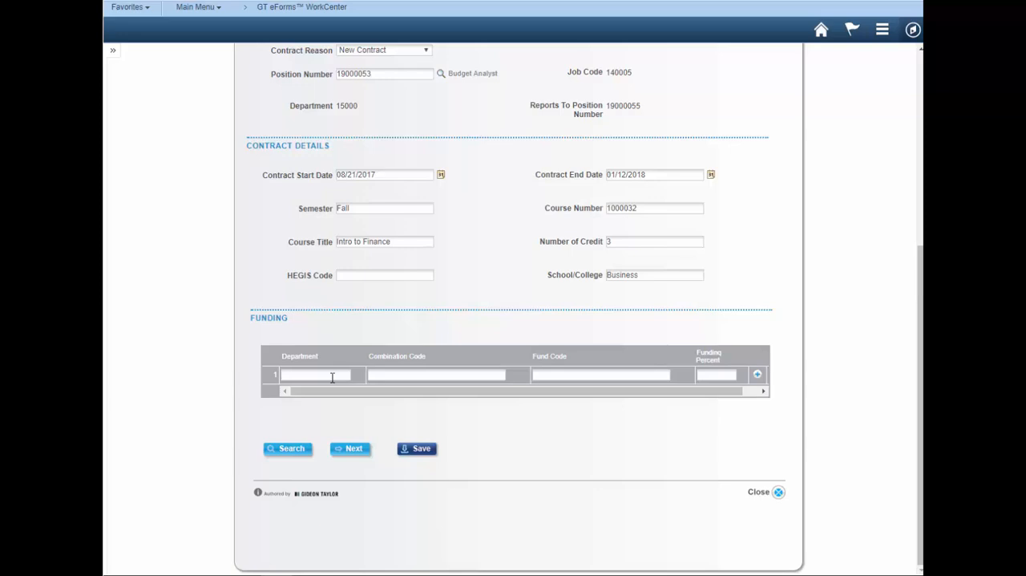
pyautogui.write('7778342')
pyautogui.press('Tab')
pyautogui.write('871255')
pyautogui.press('Tab')
pyautogui.write('4901')
pyautogui.write('50')
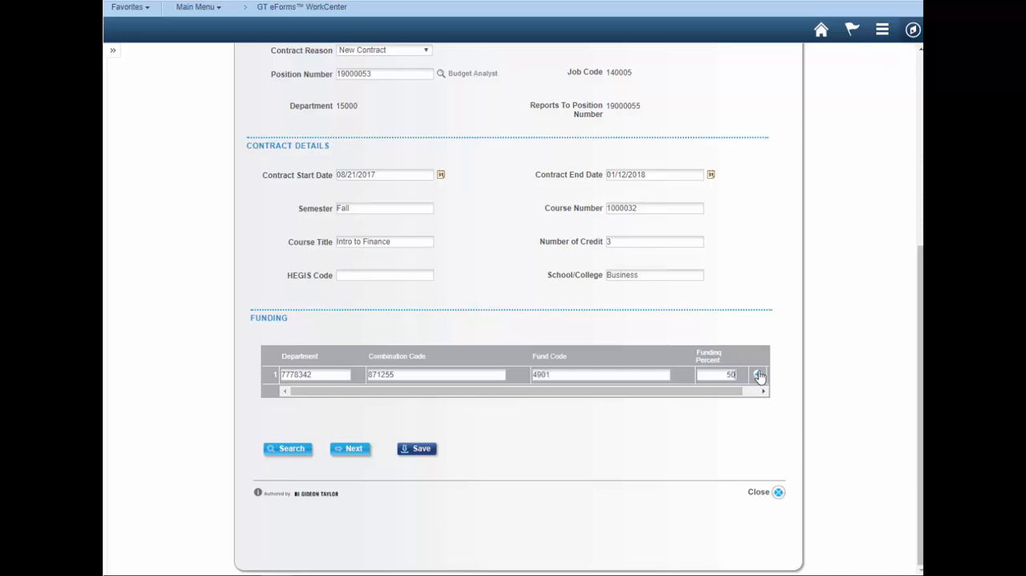
# - Add a second funding row with Department 7778940, Combination Code 911382 and Funding Percent 50, and continue to the contract text
pyautogui.click(758, 374)
pyautogui.click(319, 392)
pyautogui.write('7')
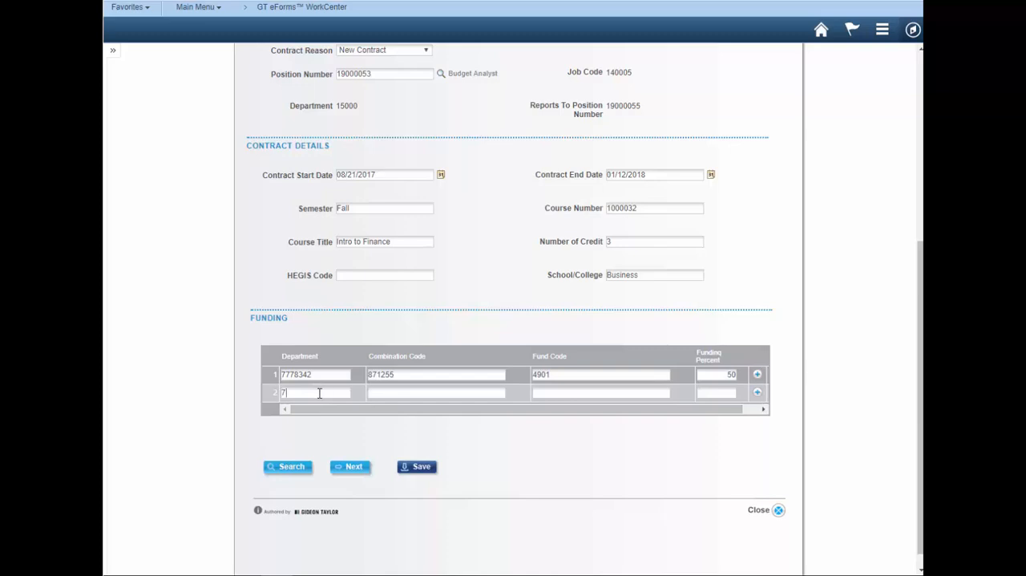
pyautogui.write('778940')
pyautogui.press('Tab')
pyautogui.write('911382')
pyautogui.press('Tab')
pyautogui.write('50')
pyautogui.click(342, 469)
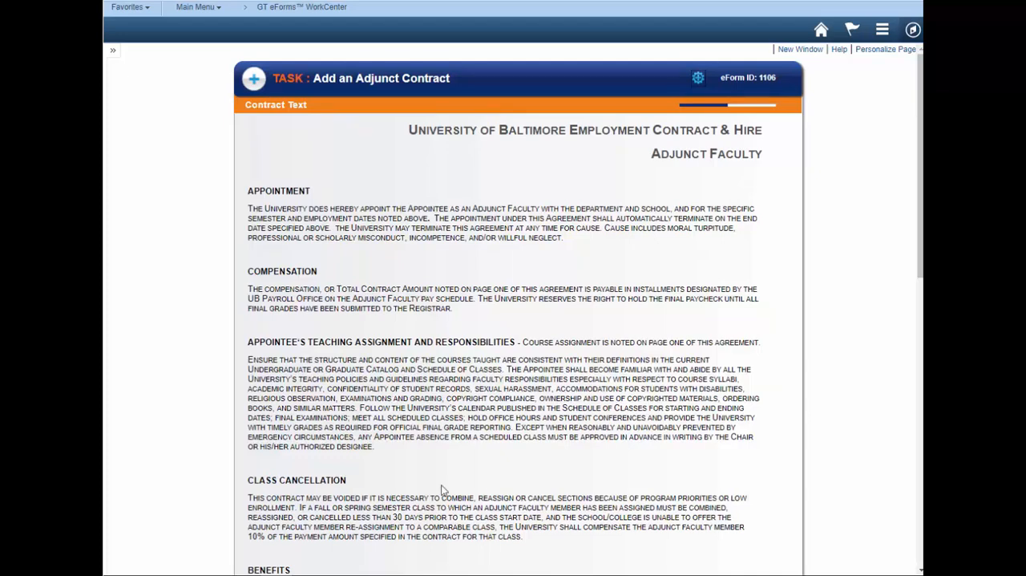
# - Acknowledge the Agreement to Contract Terms action item and submit the adjunct contract eForm
pyautogui.scroll(-2, 481, 486)
pyautogui.scroll(-4, 480, 486)
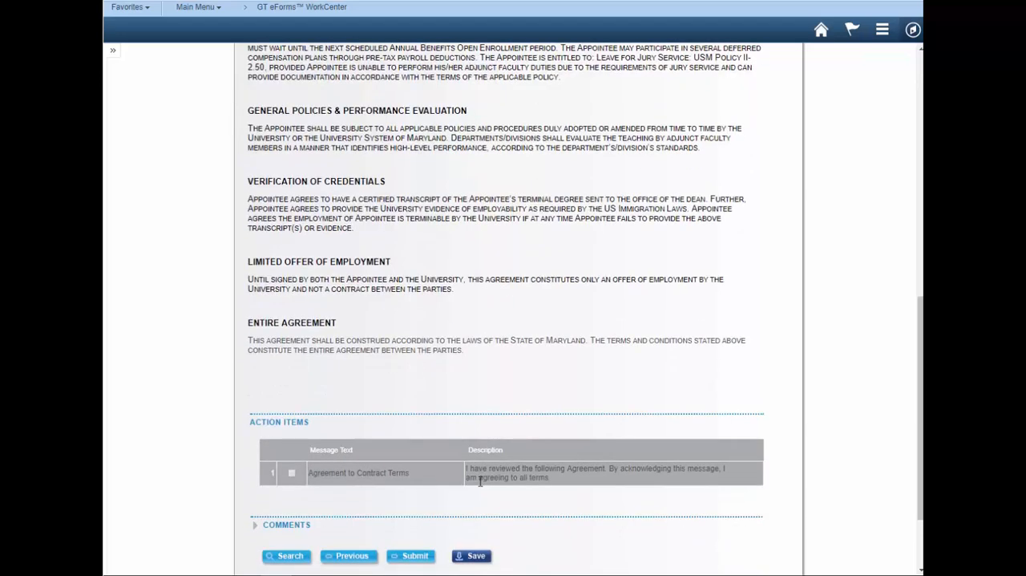
pyautogui.click(292, 473)
pyautogui.click(407, 559)
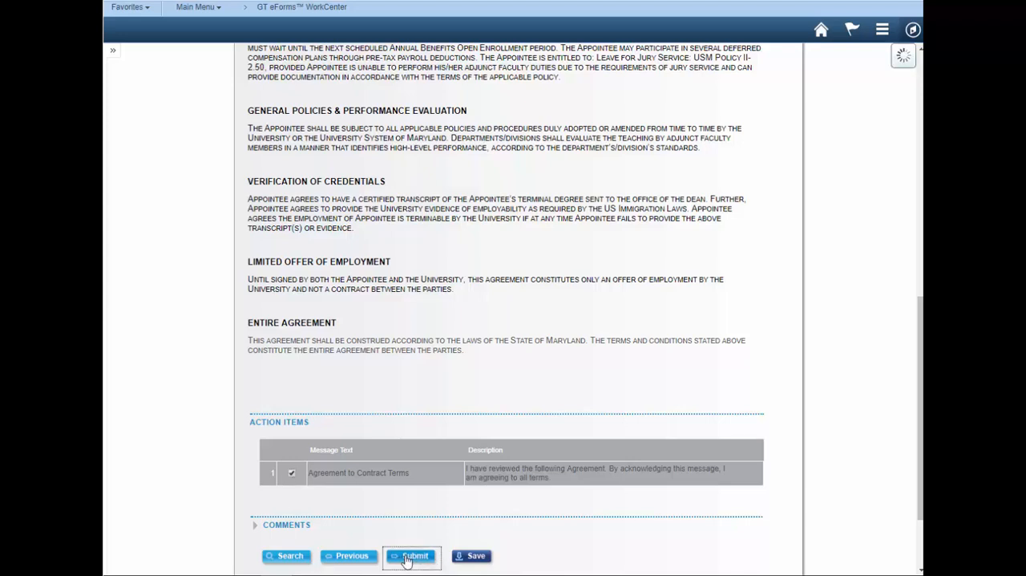